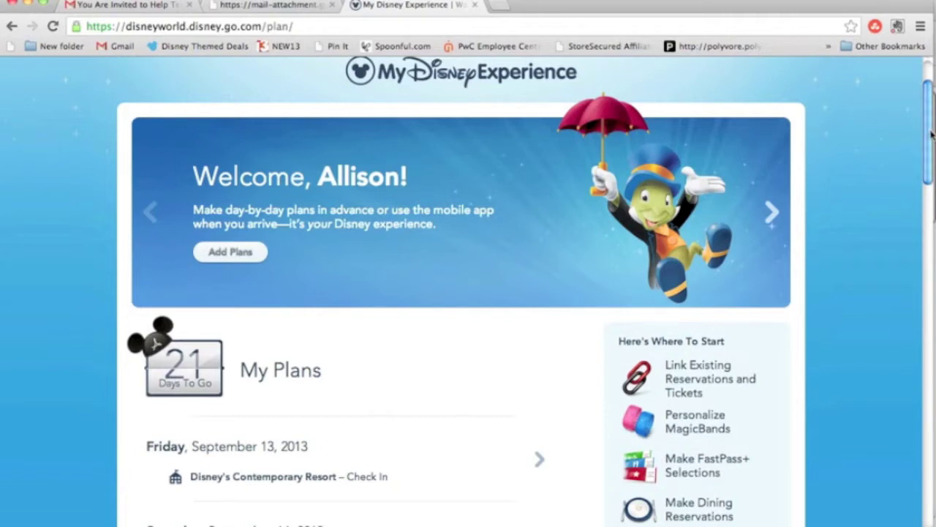
Start FastPass+ selections with 'Make FastPass+ Selections' under Here's Where To Start.
scroll(931, 132, up, 2)
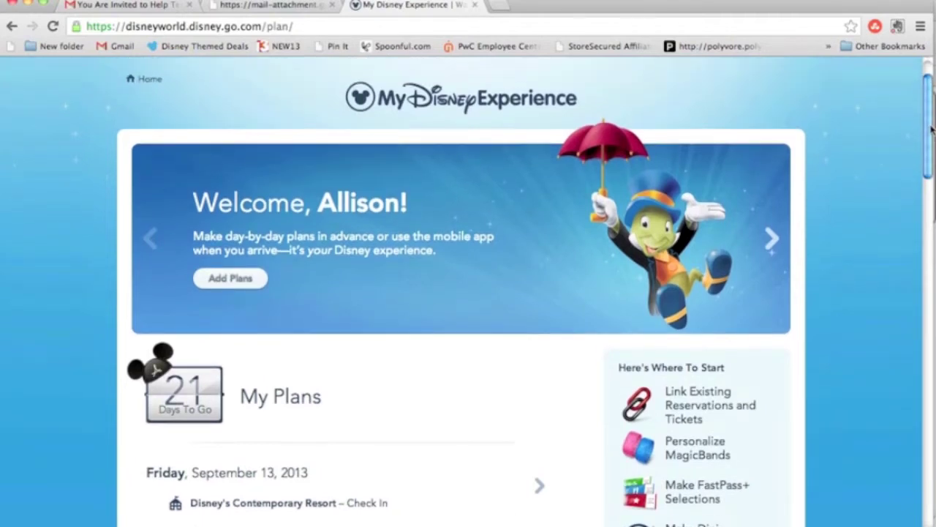
drag(931, 128, 930, 190)
click(689, 224)
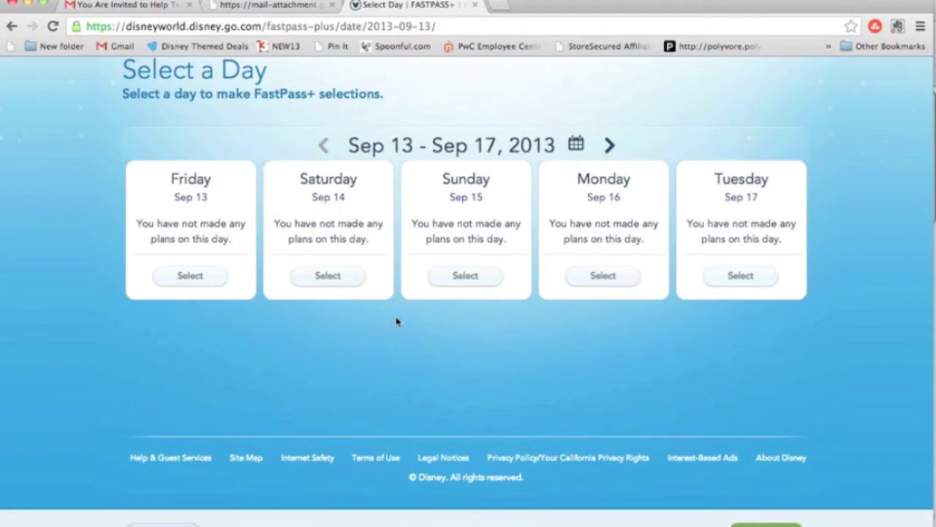
Choose Monday, Sep 16, 2013 for FastPass+ and add the main guest to the party.
click(601, 281)
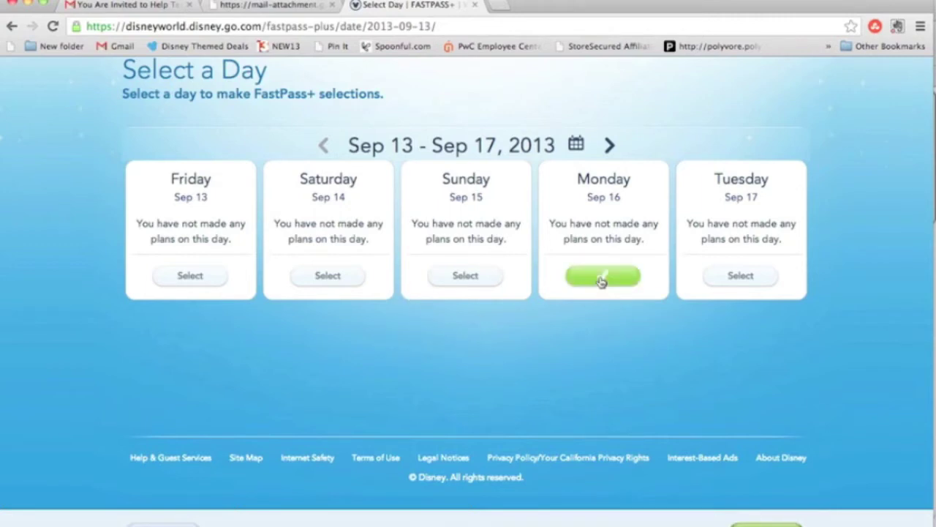
click(766, 525)
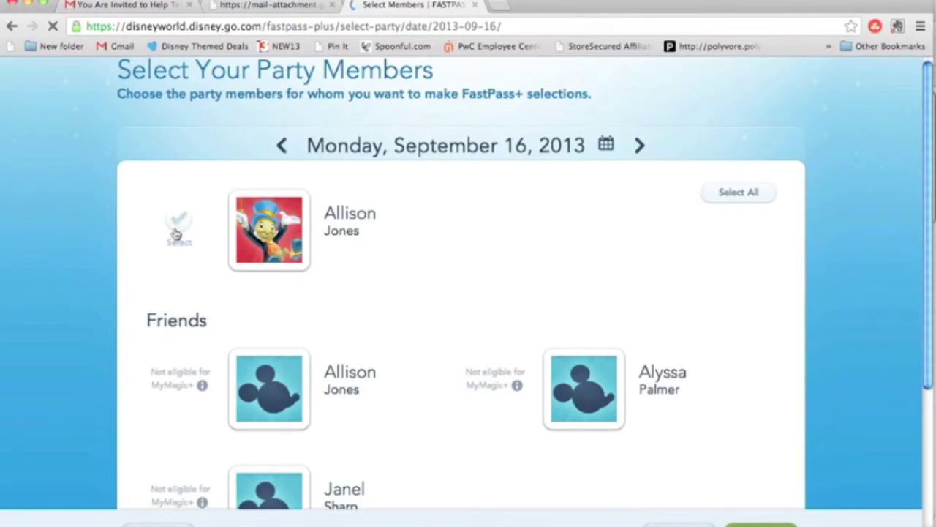
click(176, 235)
click(766, 525)
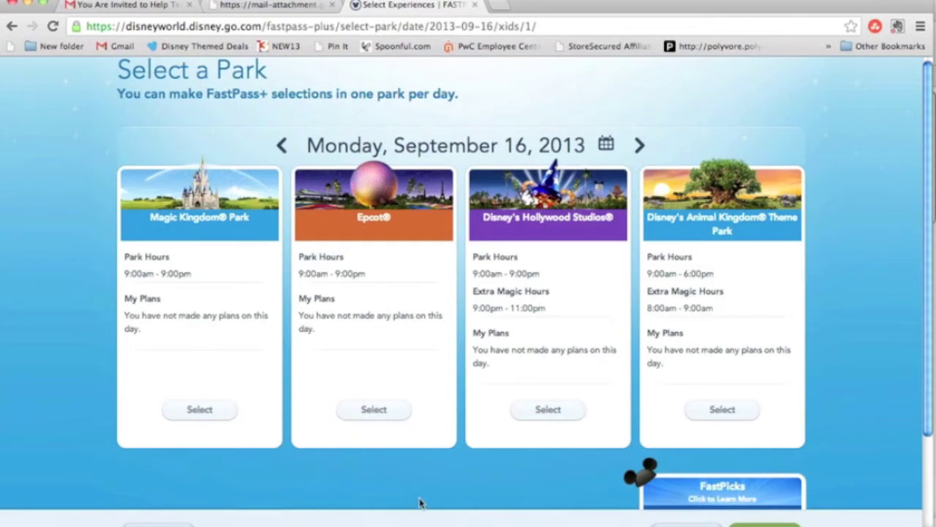
Select Magic Kingdom Park for September 16 and continue to its attractions.
click(200, 411)
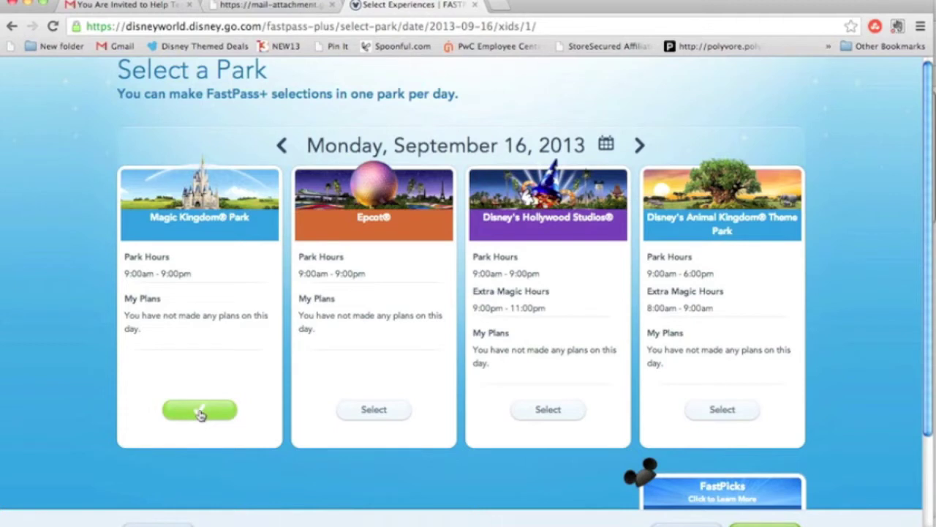
click(773, 524)
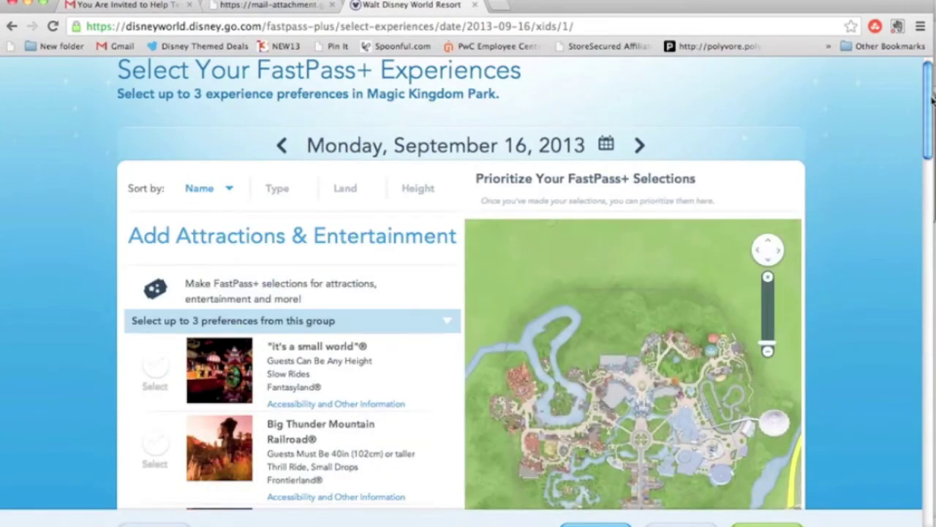
scroll(749, 149, down, 5)
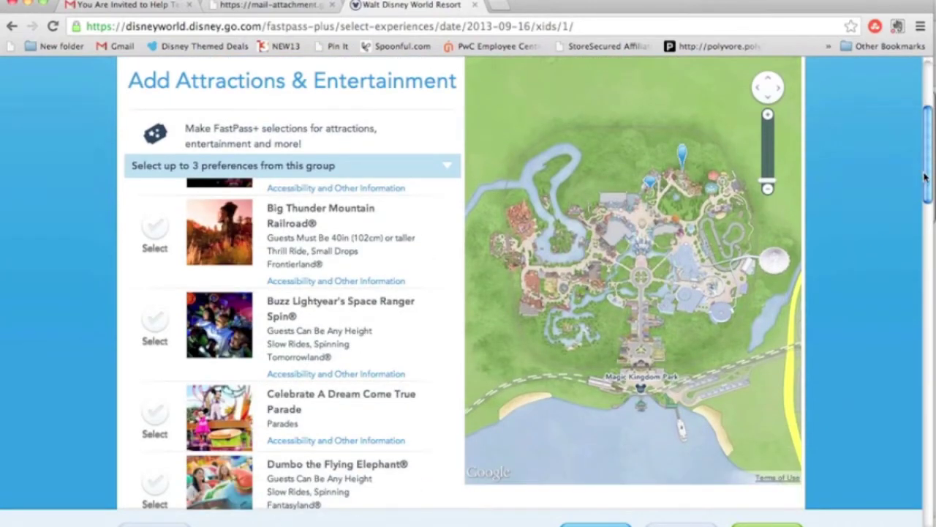
drag(927, 178, 934, 131)
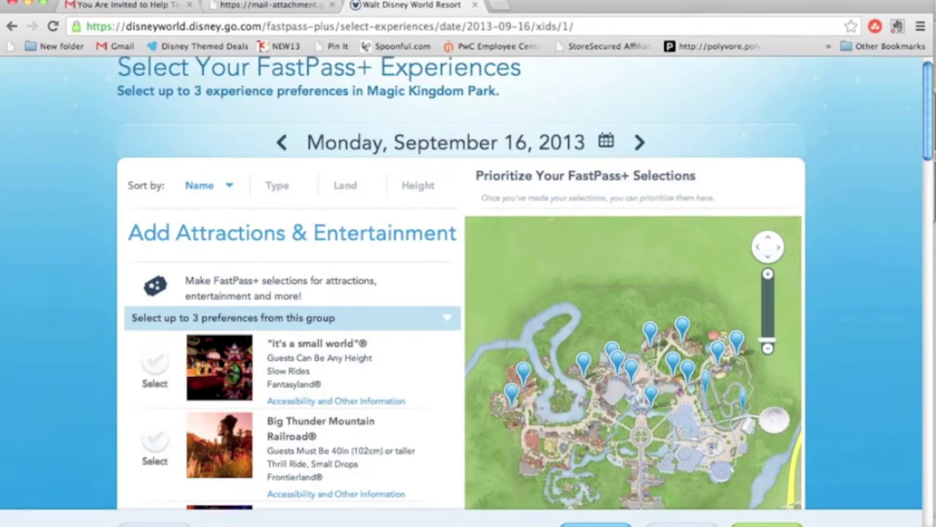
scroll(353, 82, down, 5)
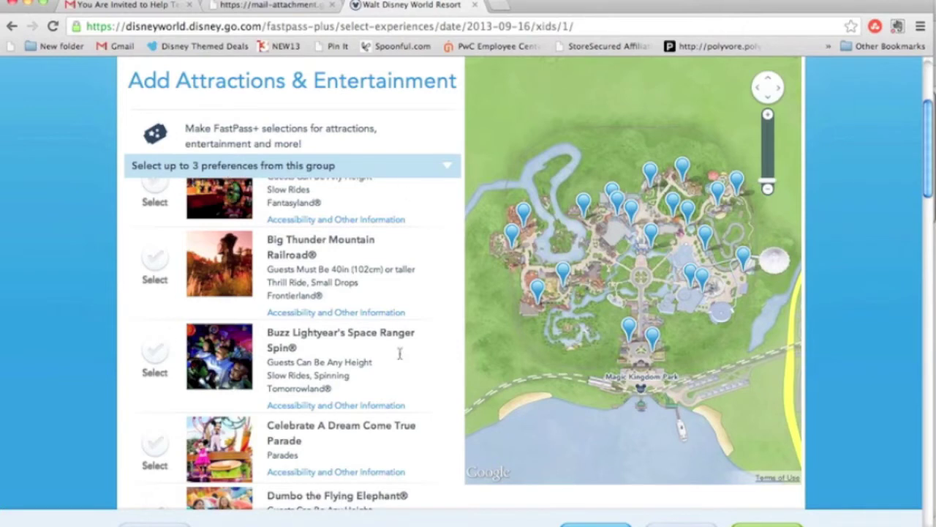
click(448, 176)
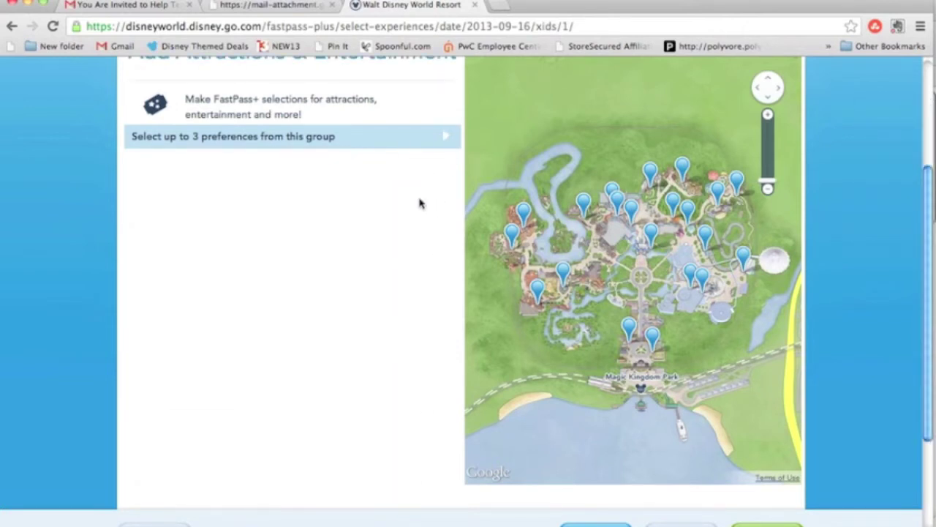
click(458, 137)
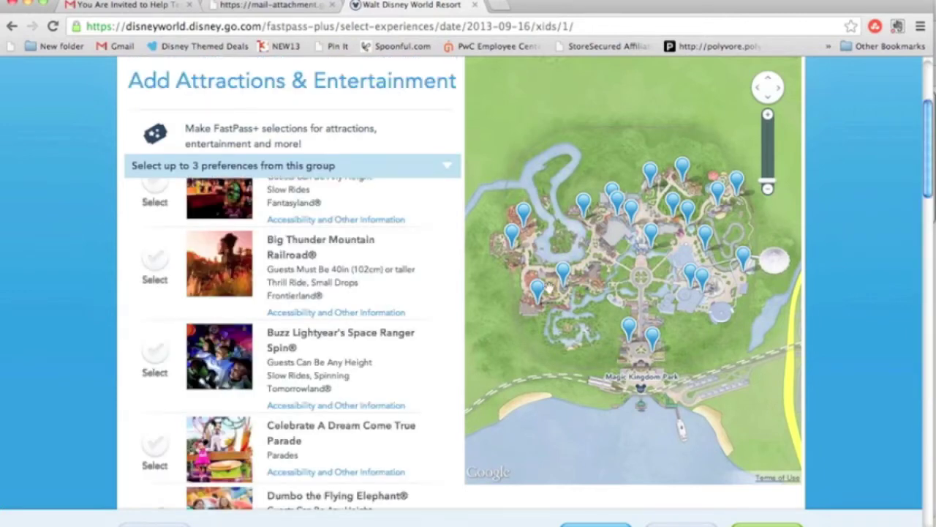
scroll(930, 170, up, 3)
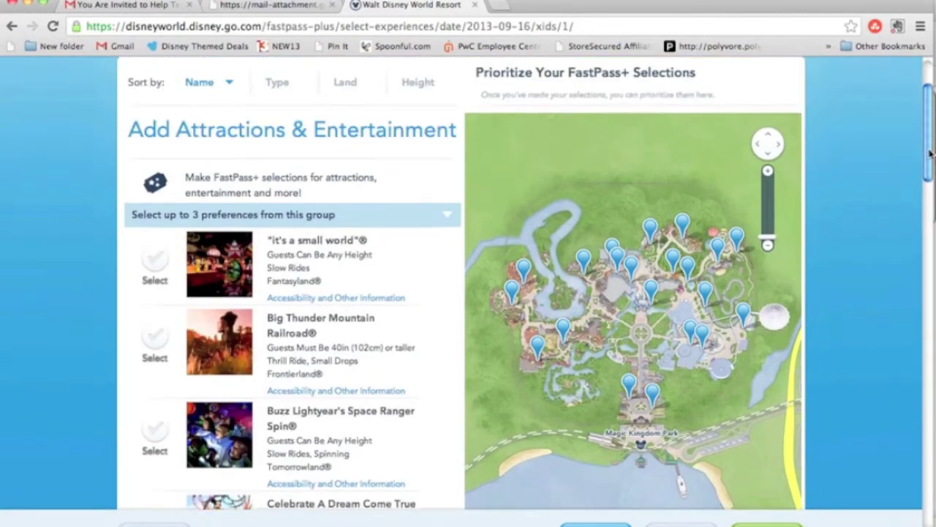
scroll(931, 173, down, 3)
scroll(931, 176, down, 4)
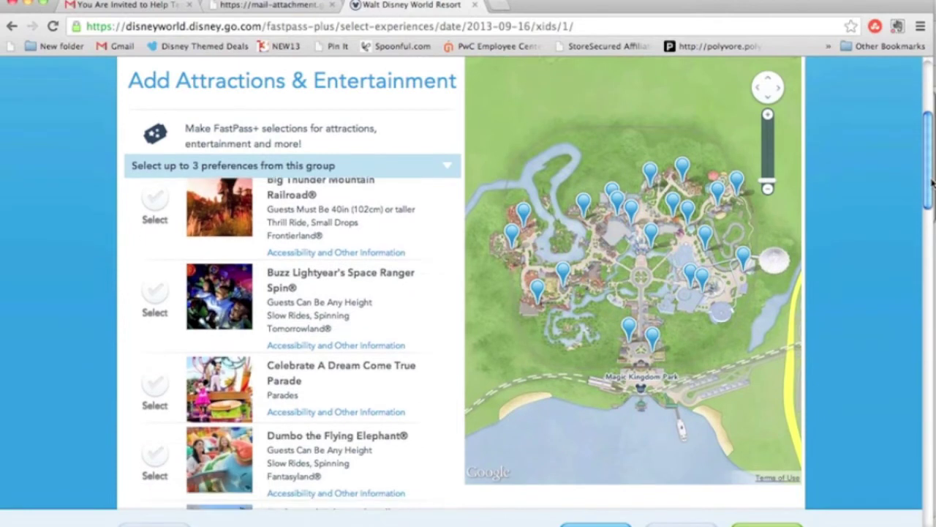
scroll(932, 191, down, 3)
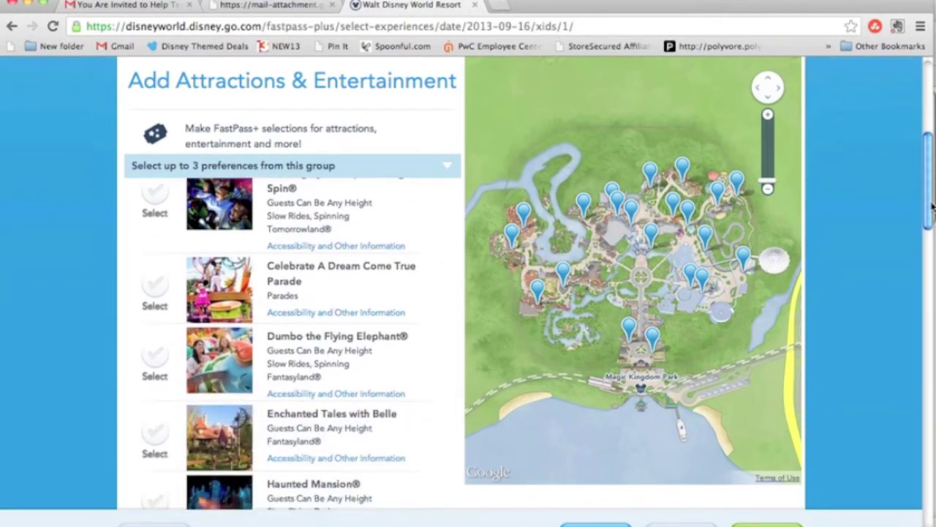
mouse_move(933, 214)
mouse_down()
mouse_move(934, 472)
mouse_move(934, 198)
mouse_up()
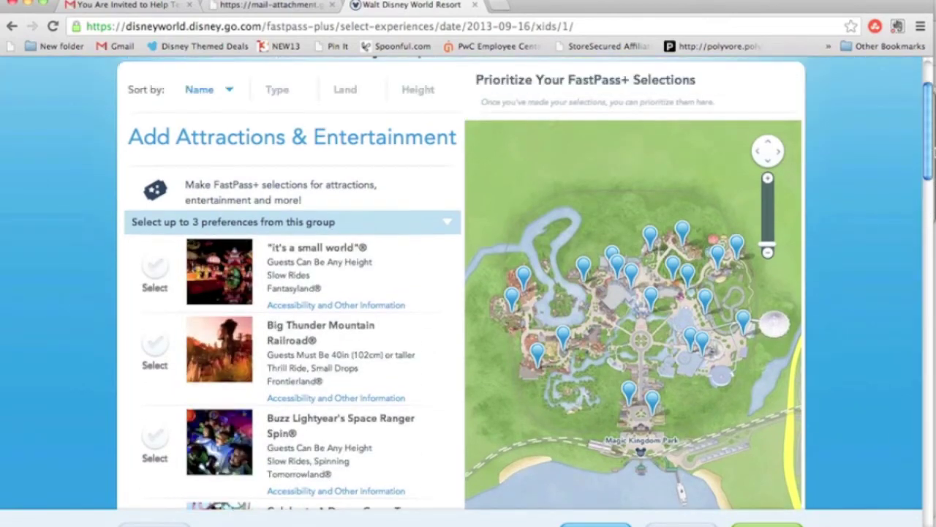
Mark Big Thunder Mountain Railroad, Space Mountain and Splash Mountain as FastPass+ preferences.
click(153, 350)
drag(932, 145, 931, 313)
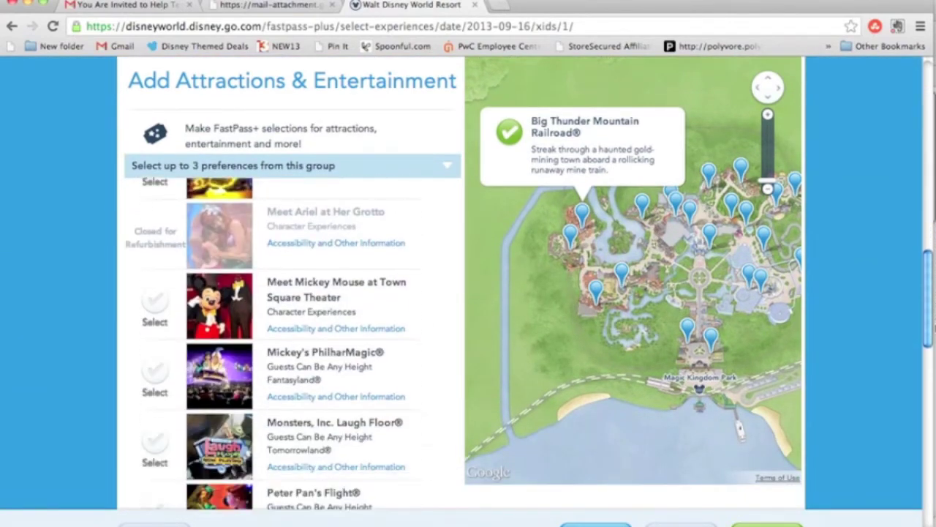
scroll(493, 408, down, 10)
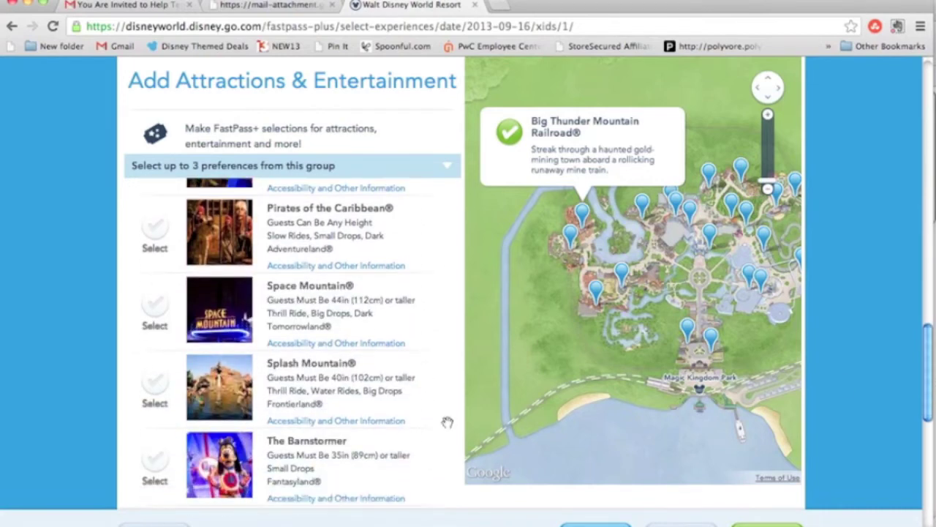
click(153, 306)
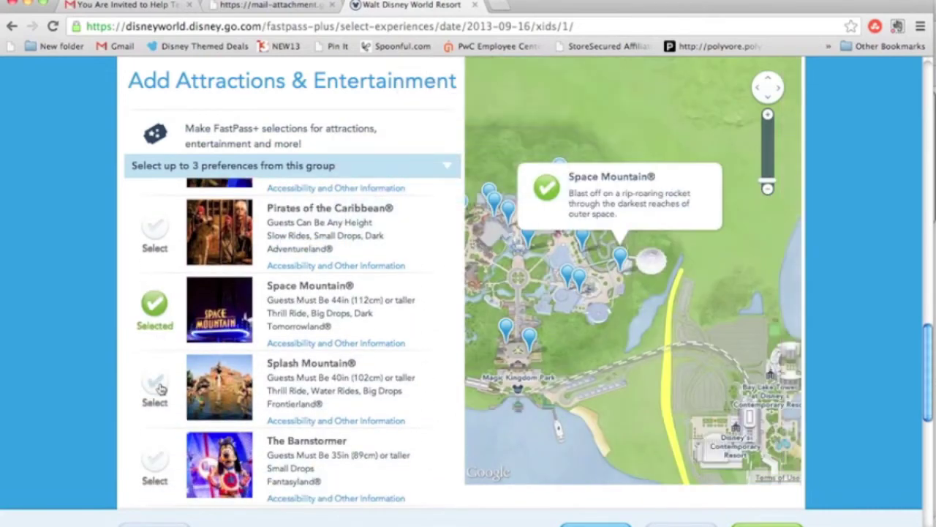
click(158, 384)
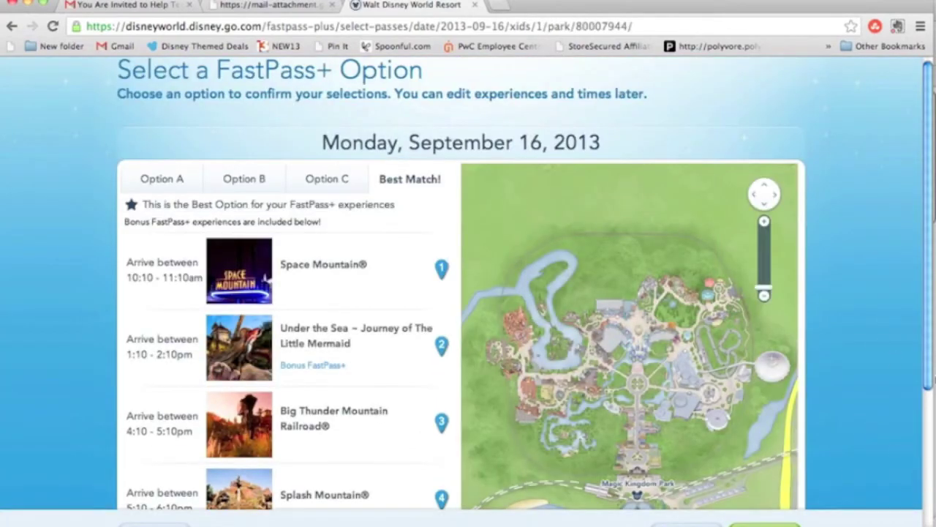
drag(931, 350, 933, 396)
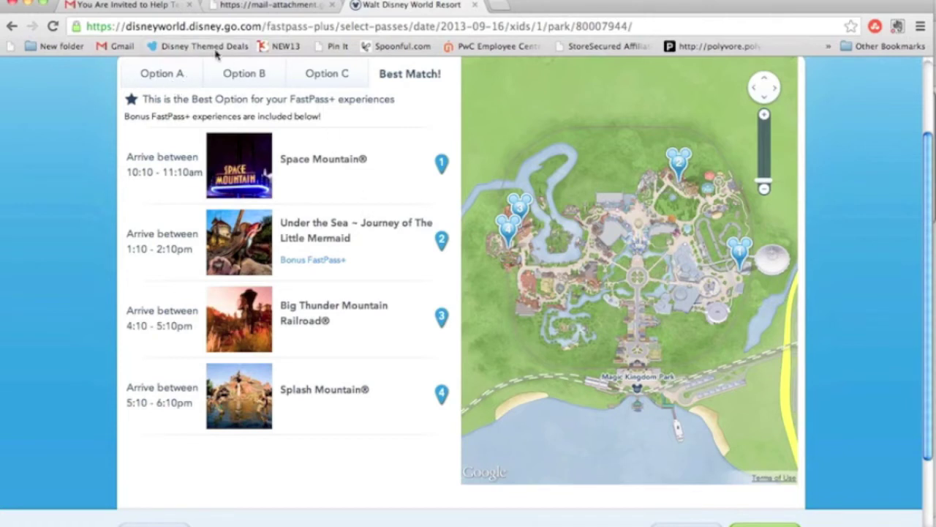
click(243, 76)
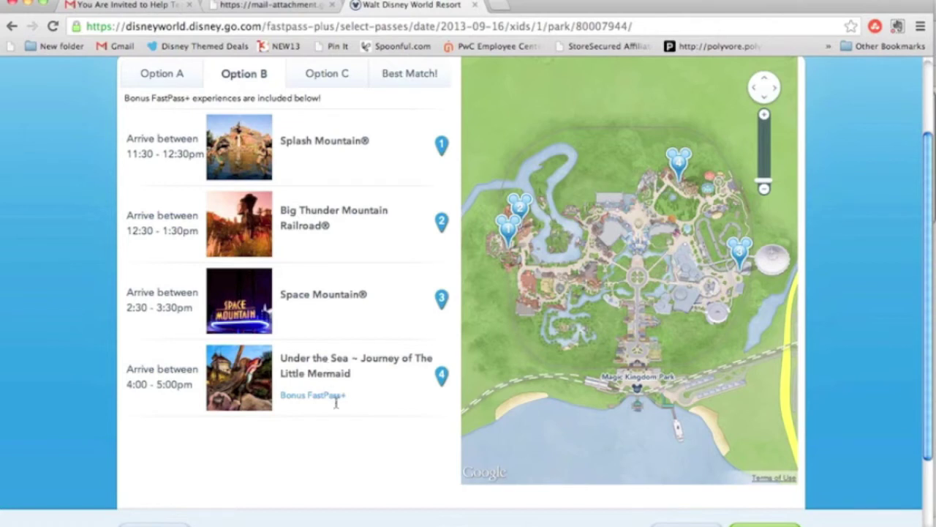
click(334, 77)
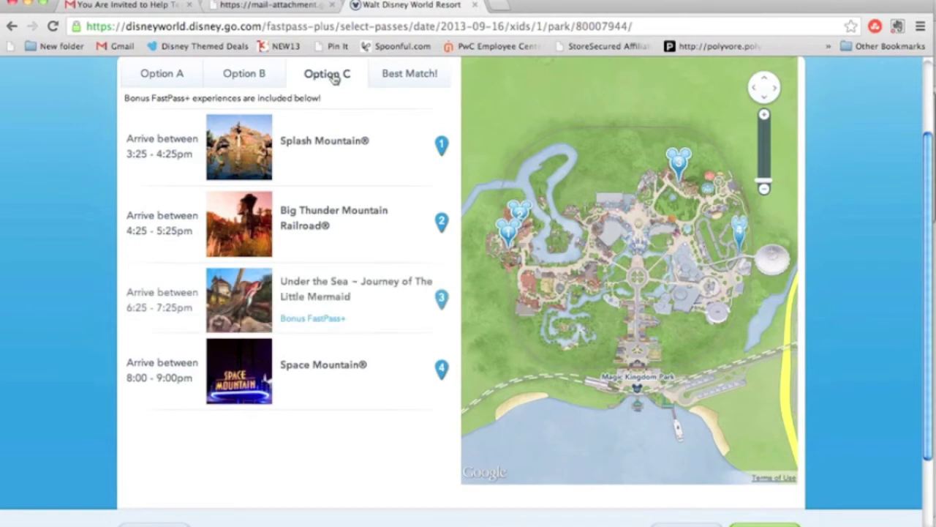
click(413, 75)
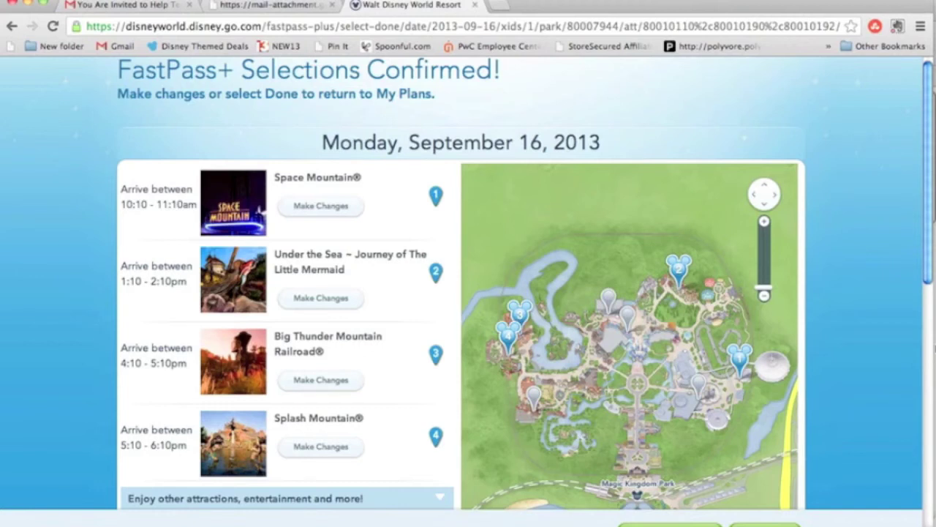
Scroll through the confirmed Best Match selections, starting with Space Mountain 10:10–11:10 AM.
scroll(931, 275, down, 1)
drag(930, 276, 933, 374)
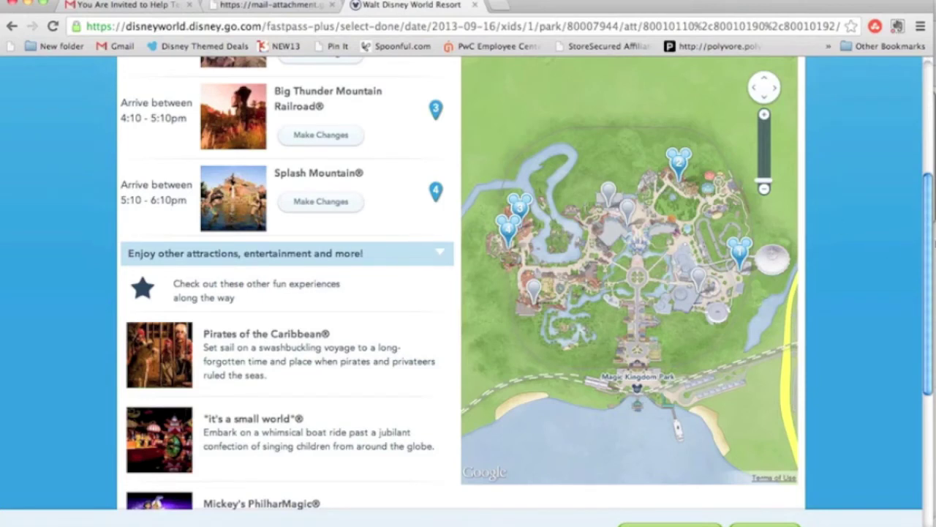
drag(931, 232, 929, 295)
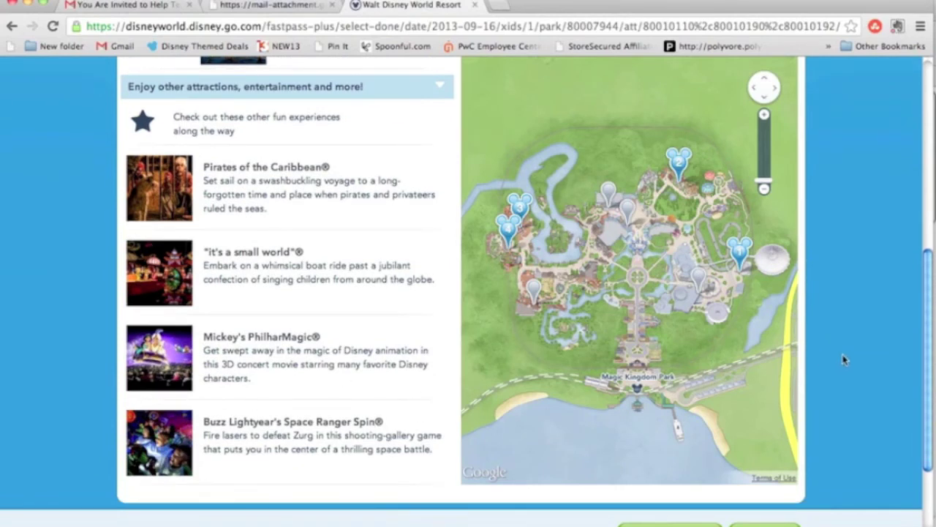
scroll(935, 407, up, 5)
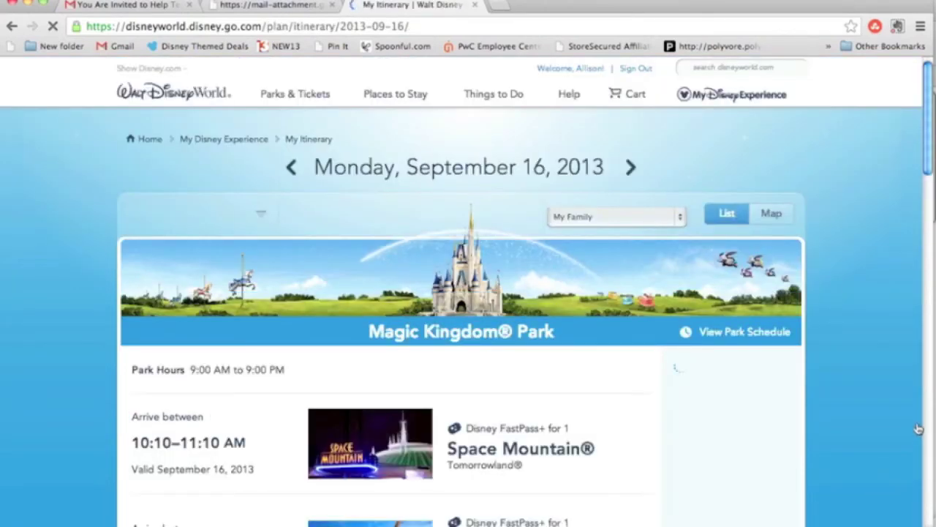
Scroll the September 16 itinerary through all four picks, ending at Splash Mountain 5:10–6:10 PM.
drag(925, 96, 928, 124)
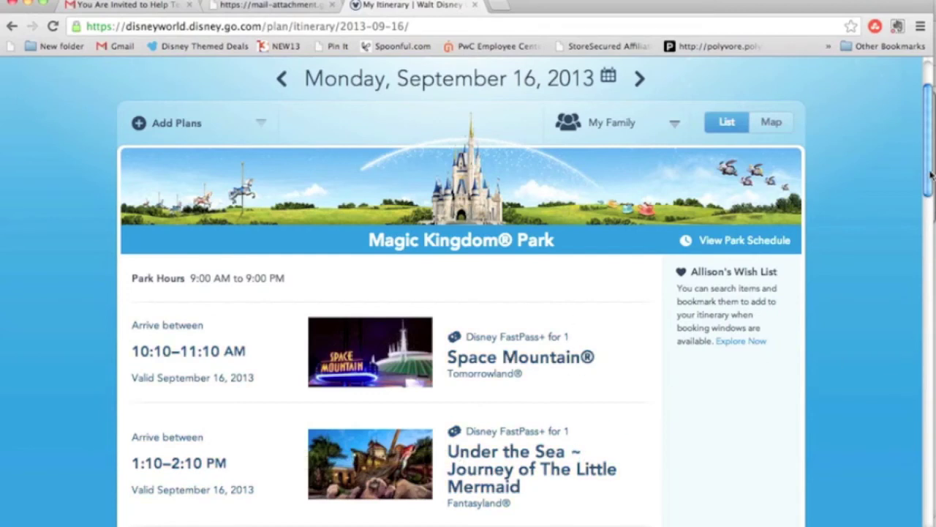
drag(931, 174, 935, 234)
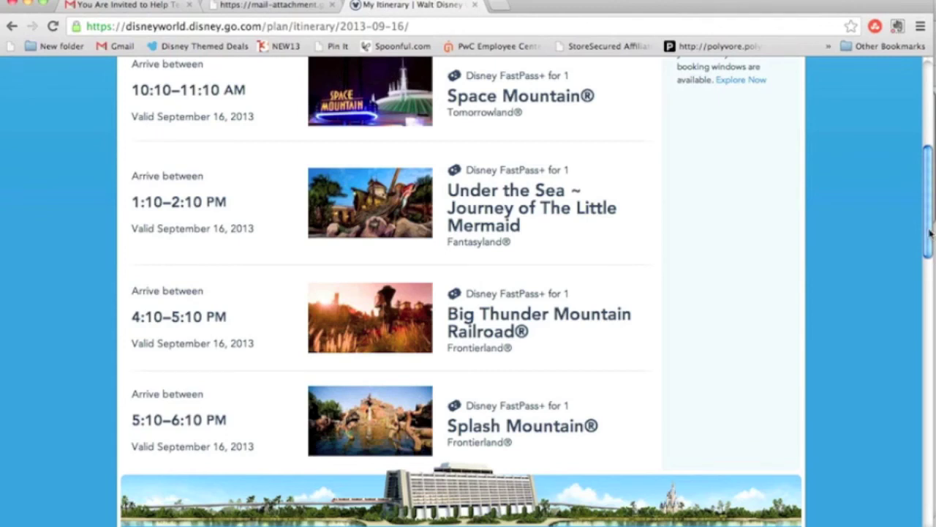
drag(931, 233, 932, 171)
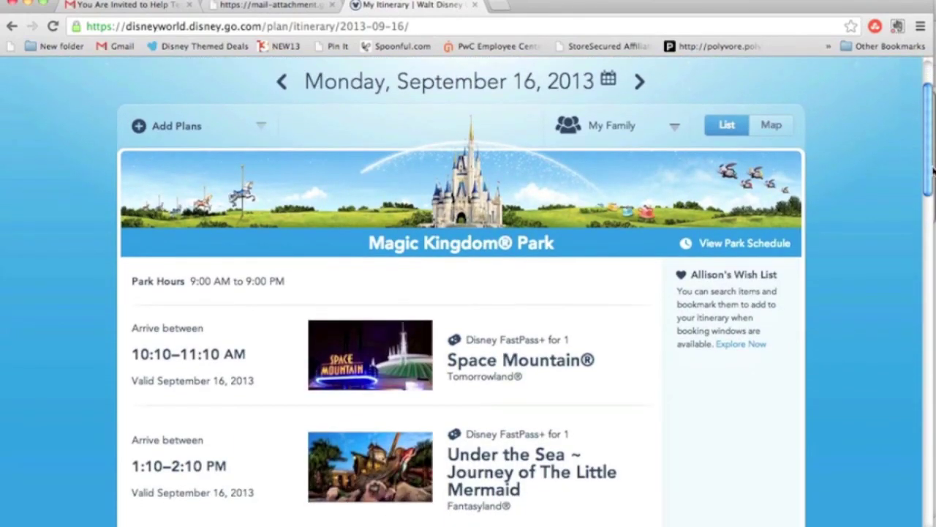